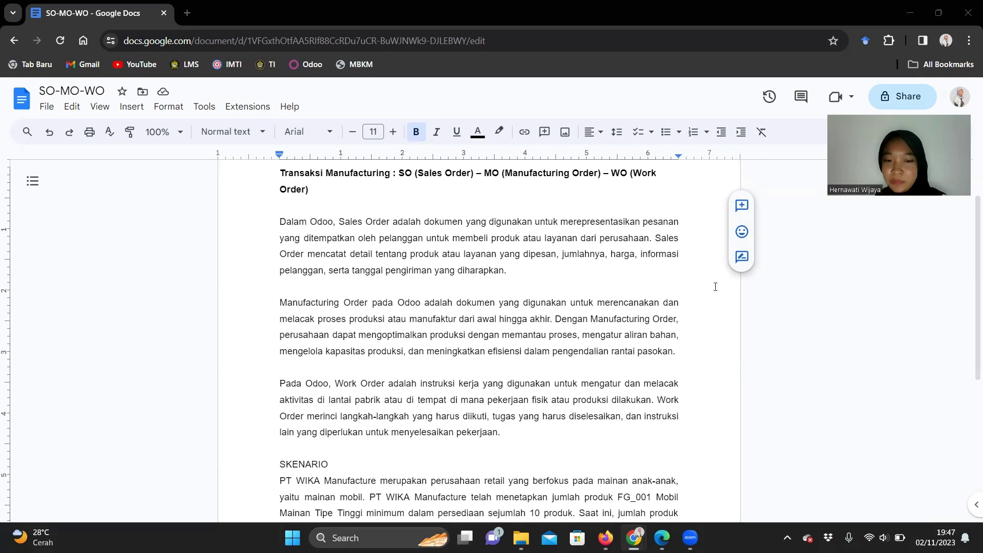
# - Read the scenario and user table in the SO-MO-WO document, and switch to the administrator's Odoo session in Firefox
pyautogui.scroll(-5, 547, 397)
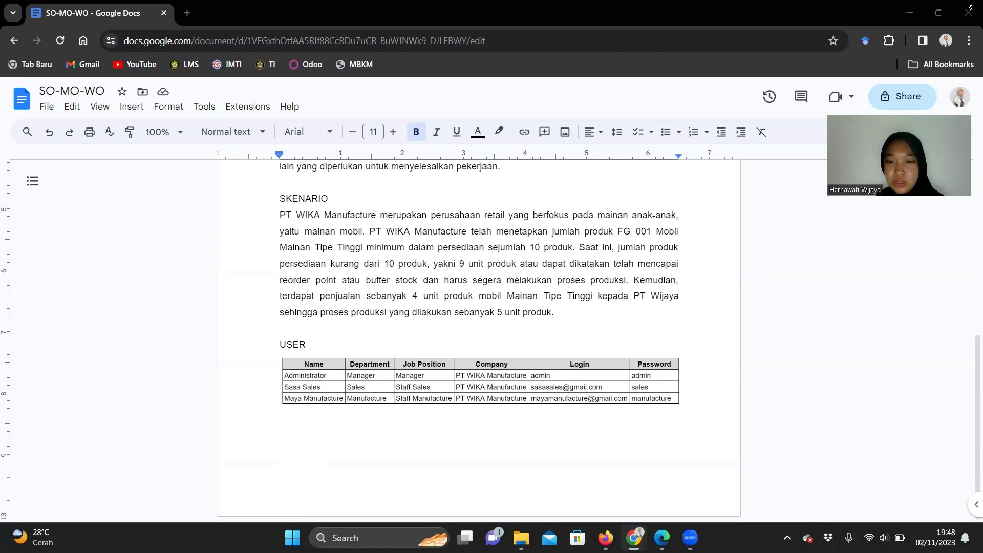
pyautogui.moveTo(606, 538)
pyautogui.click(605, 464)
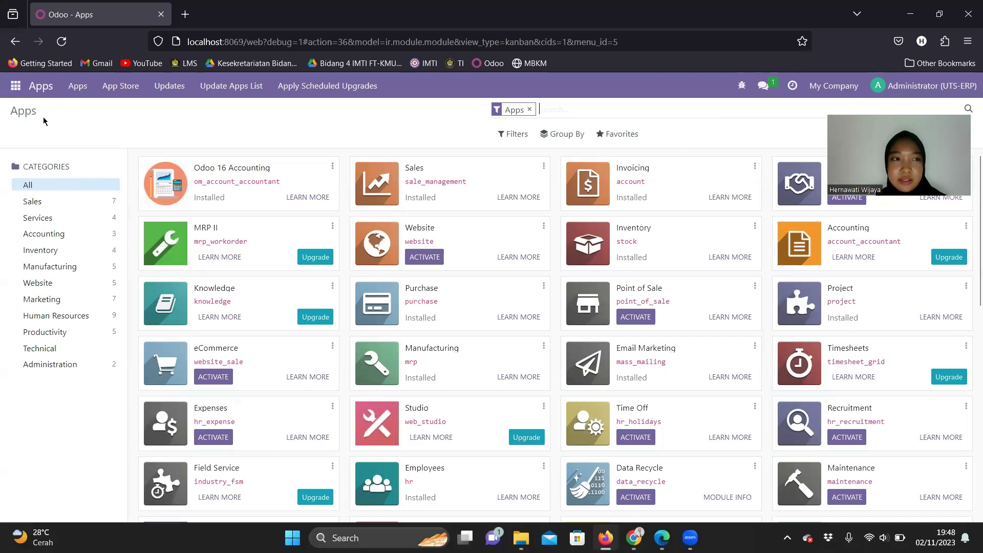
# - Switch the active company from My Company to PT WIKA Manufacture
pyautogui.click(16, 87)
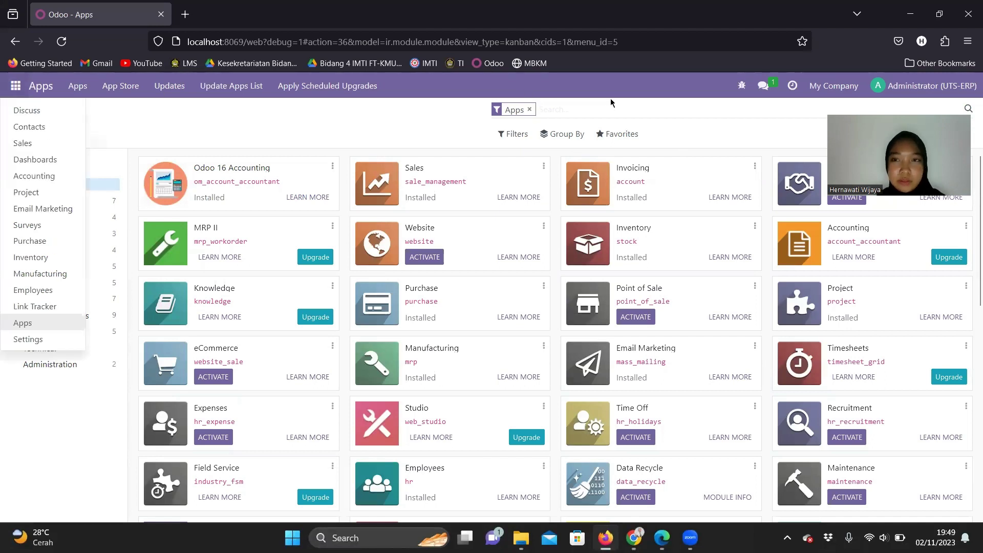
pyautogui.click(829, 94)
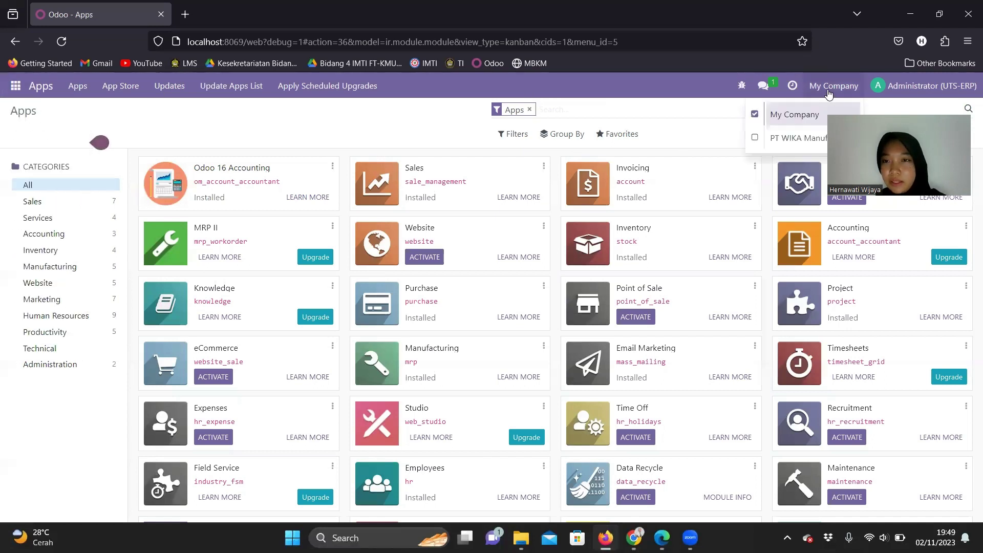
pyautogui.click(787, 137)
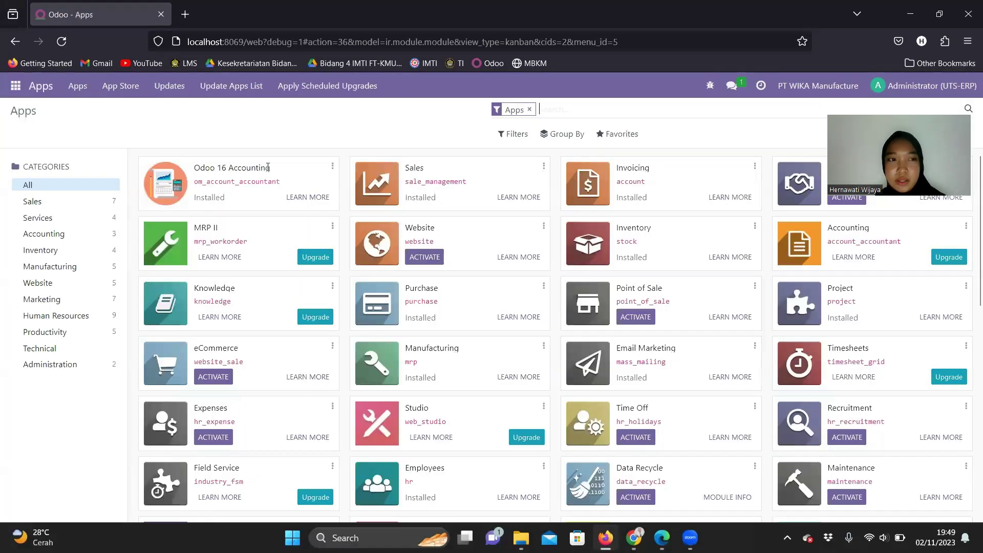
# - Open the list of internal users in the Odoo settings
pyautogui.click(15, 86)
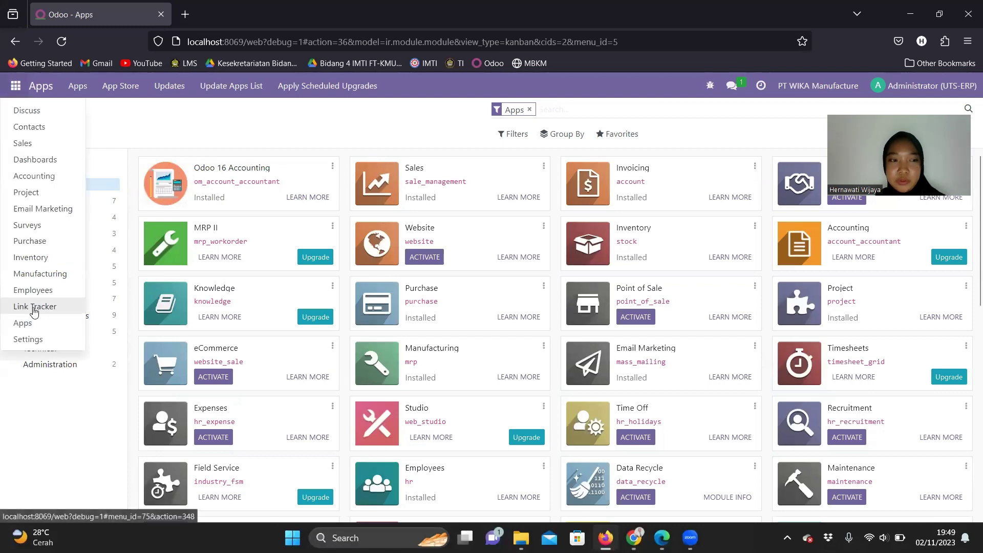
pyautogui.click(45, 339)
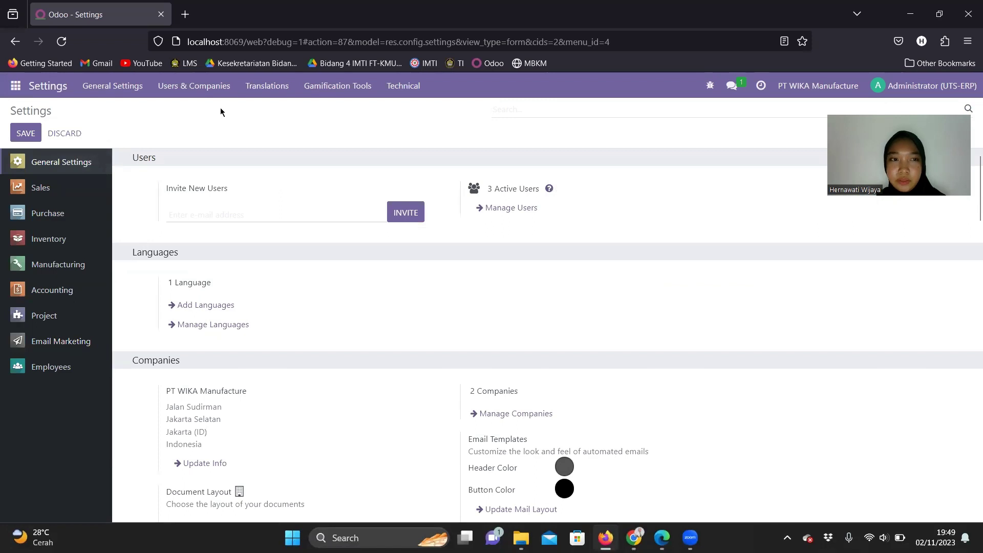
pyautogui.click(196, 90)
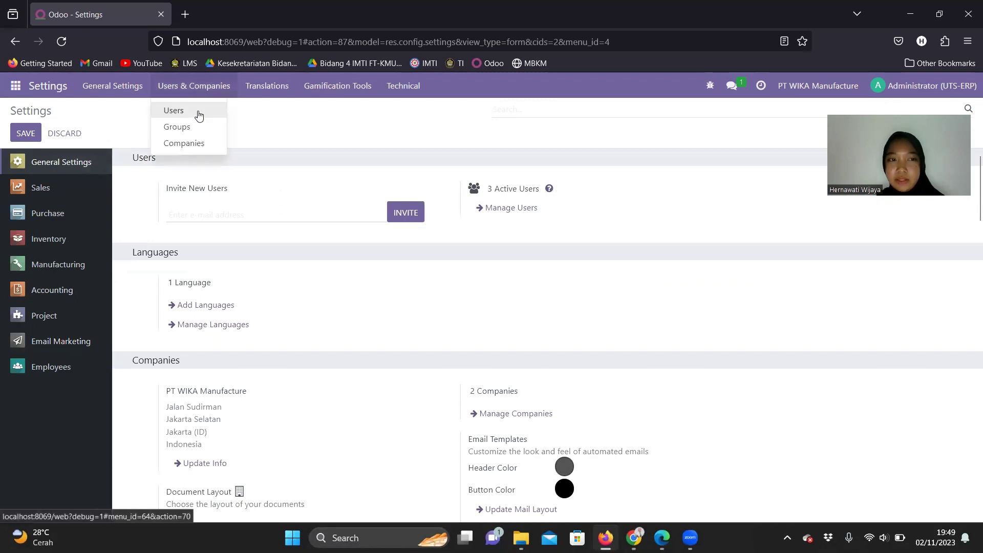
pyautogui.click(198, 113)
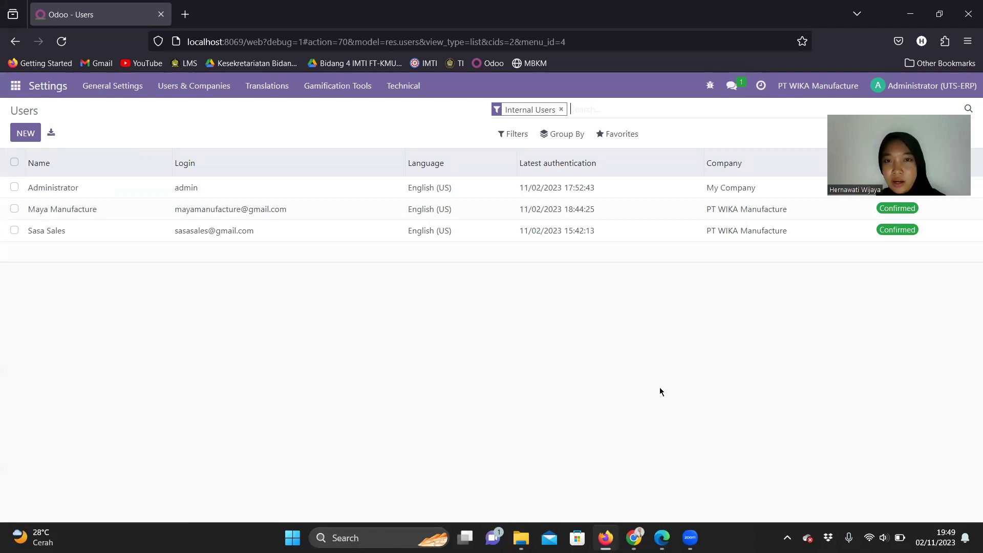
# - Switch to the sales user's Odoo session in Chrome and open PT Wijaya's existing sales order in the Sales app
pyautogui.moveTo(634, 537)
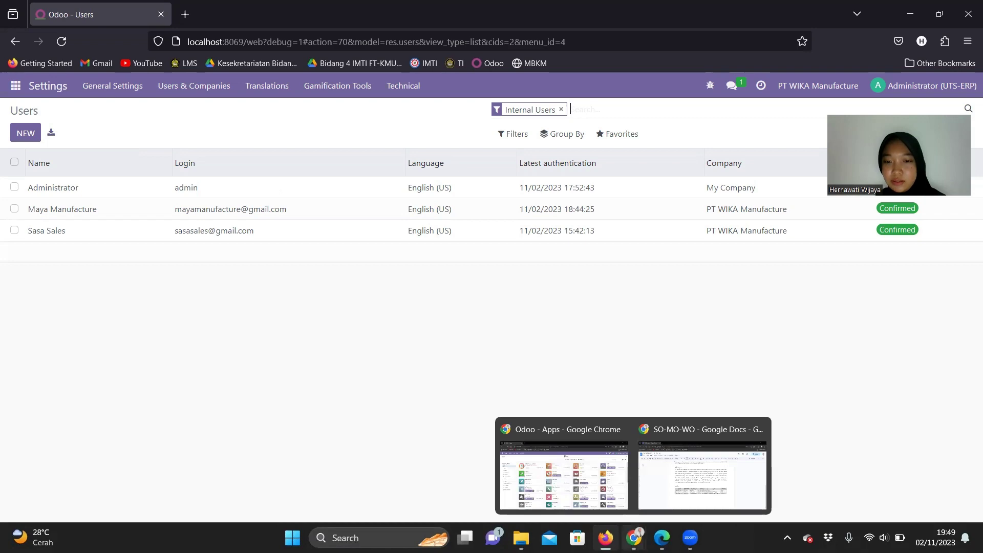
pyautogui.click(570, 459)
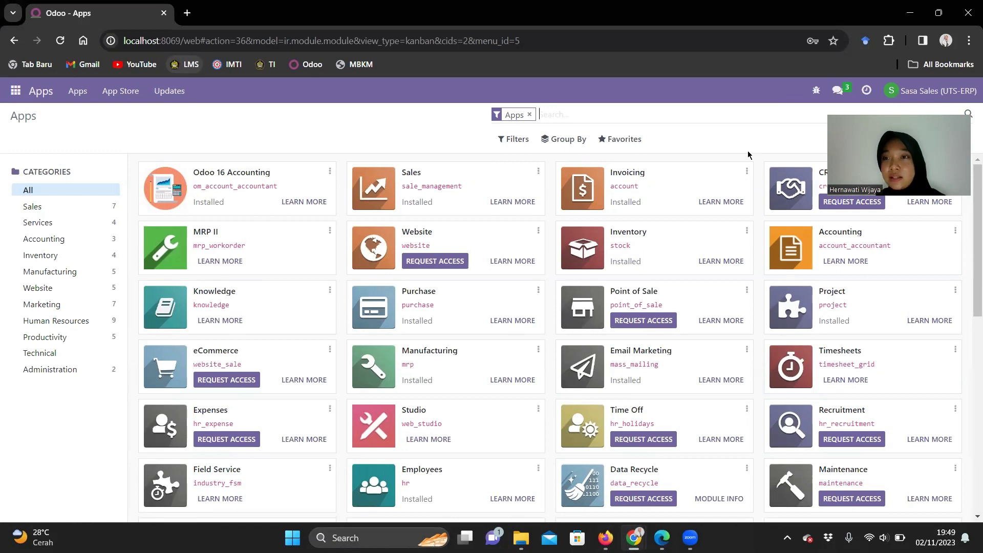
pyautogui.click(23, 95)
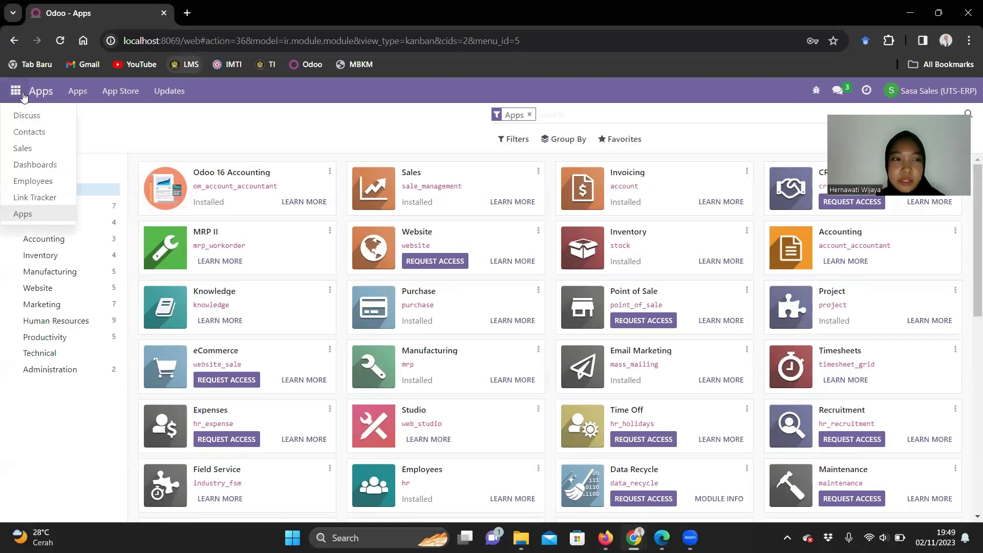
pyautogui.click(27, 150)
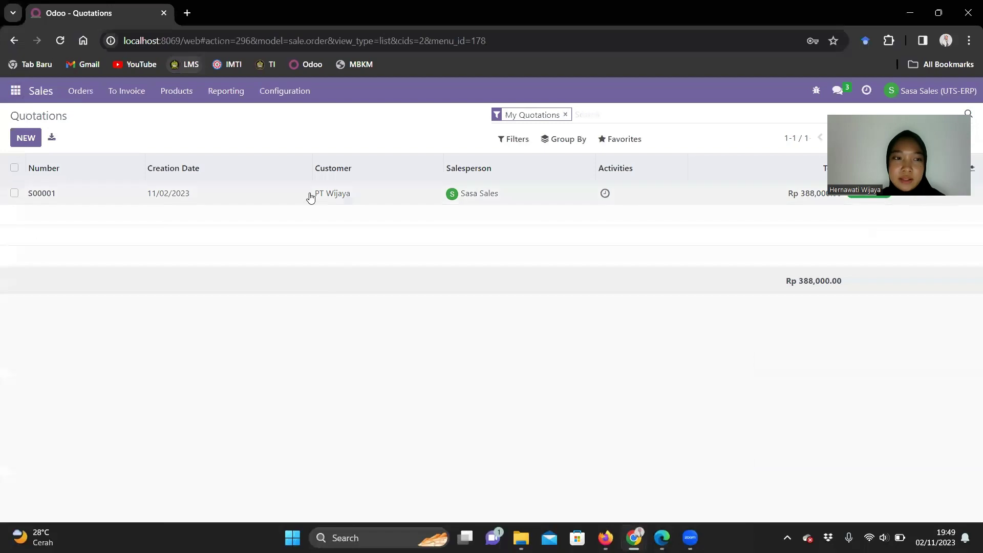
pyautogui.click(407, 200)
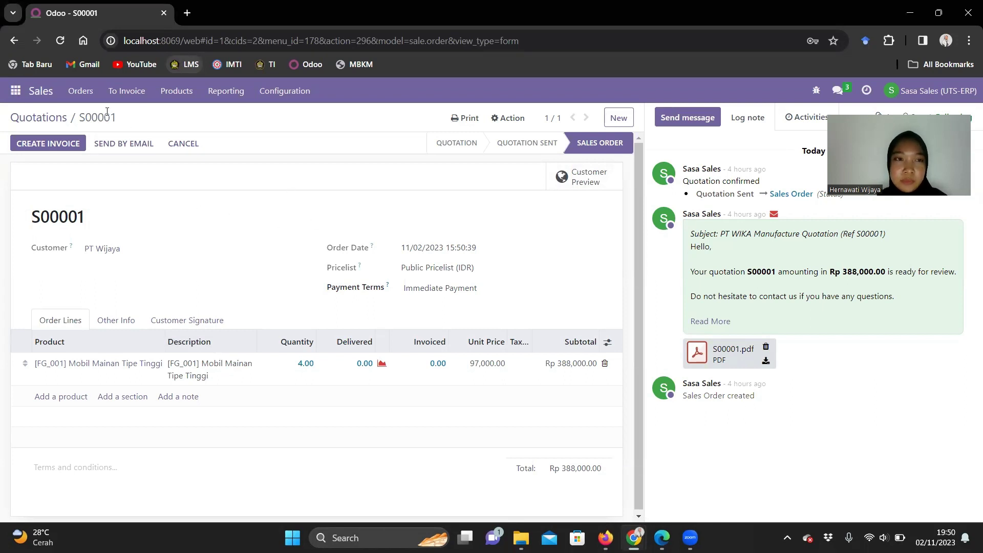
# - Start a new quotation for customer PT Wijaya with expiration date 12/01/2023 and payment terms Immediate Payment
pyautogui.click(85, 92)
pyautogui.click(93, 115)
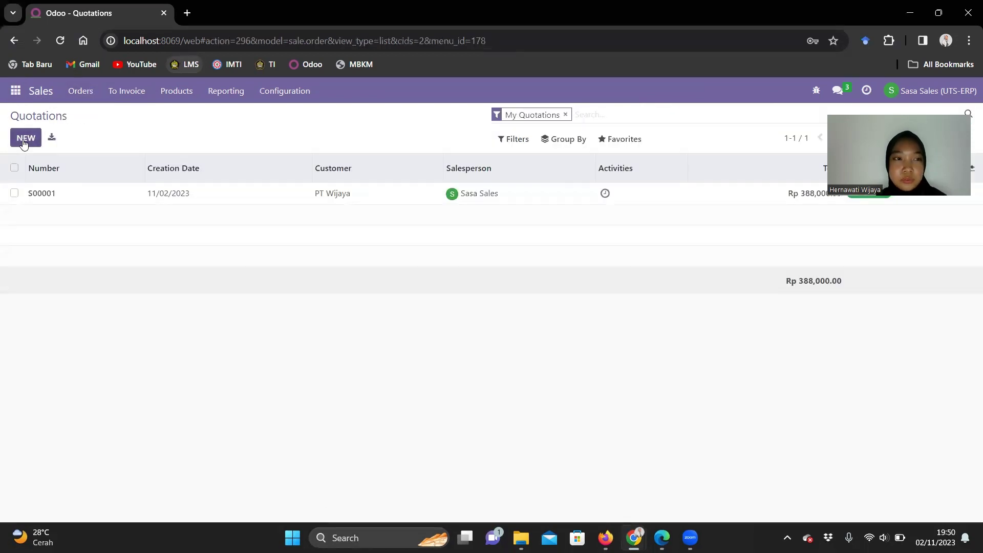
pyautogui.click(23, 141)
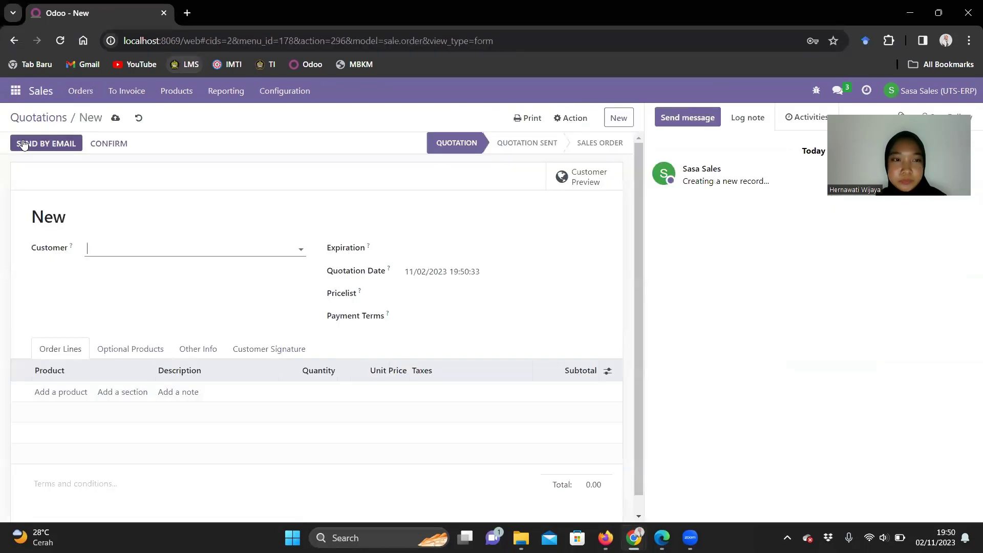
pyautogui.click(230, 245)
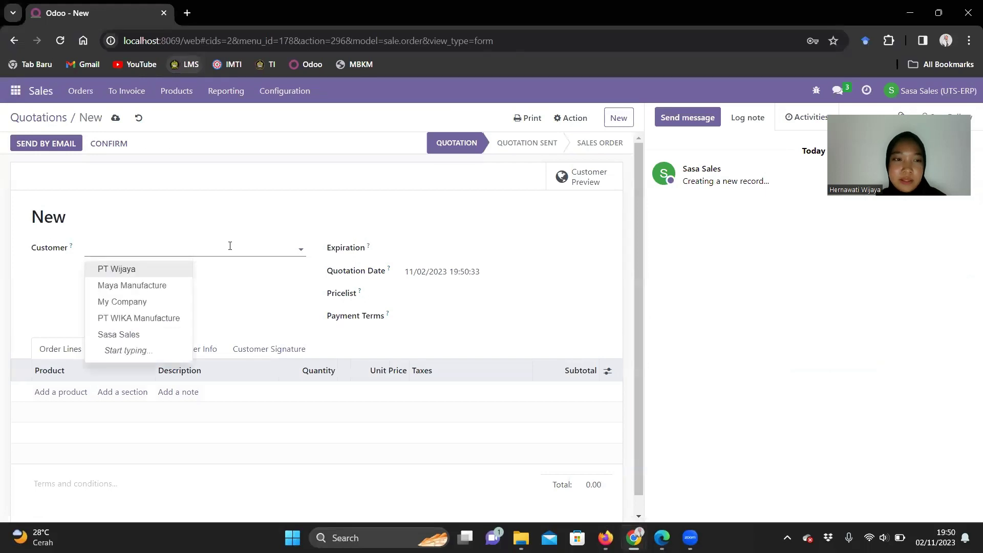
pyautogui.click(142, 270)
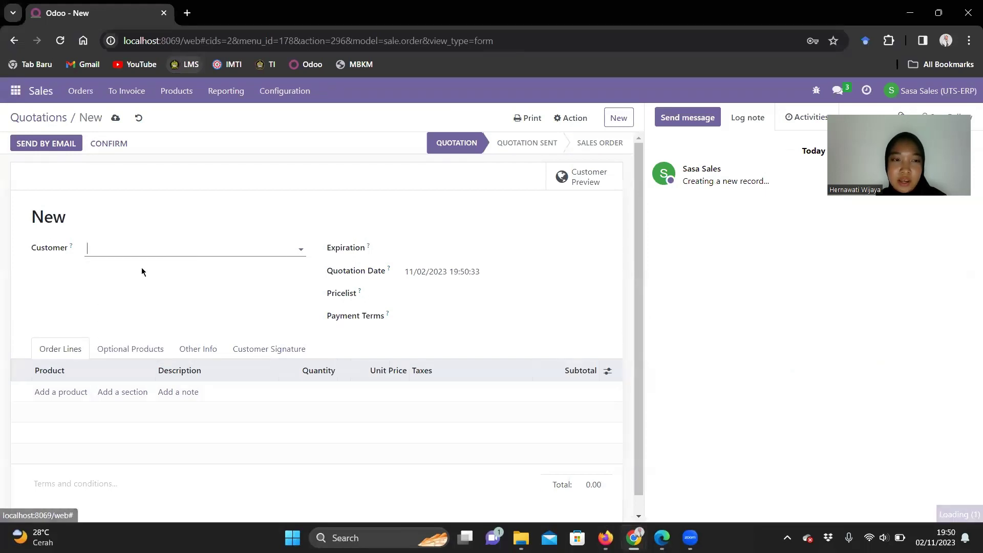
pyautogui.click(439, 249)
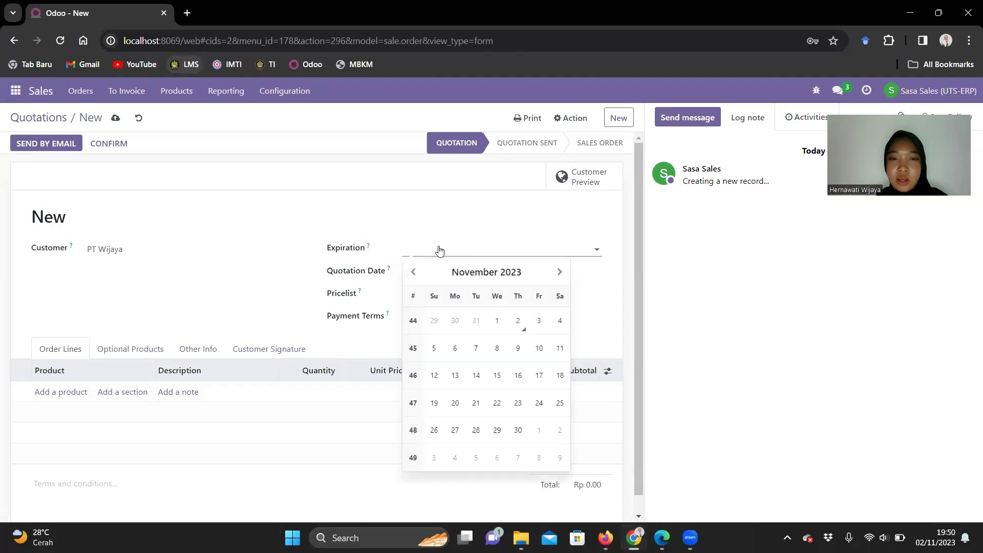
pyautogui.click(557, 272)
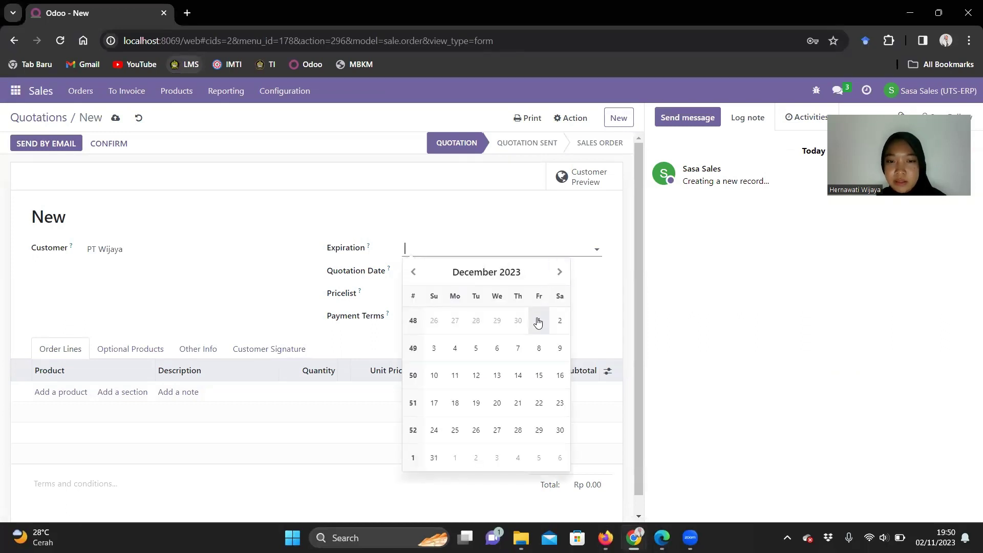
pyautogui.click(538, 320)
pyautogui.click(466, 318)
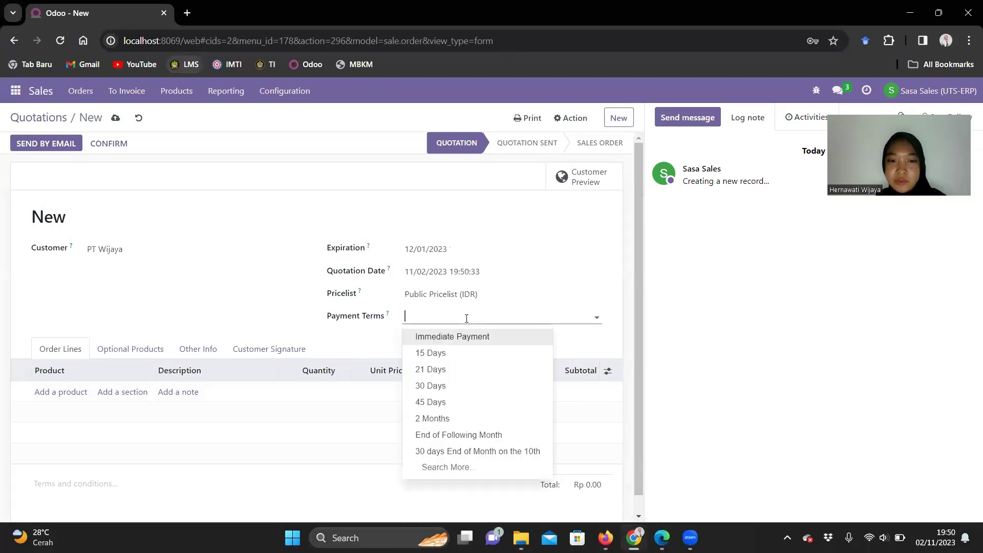
pyautogui.click(457, 336)
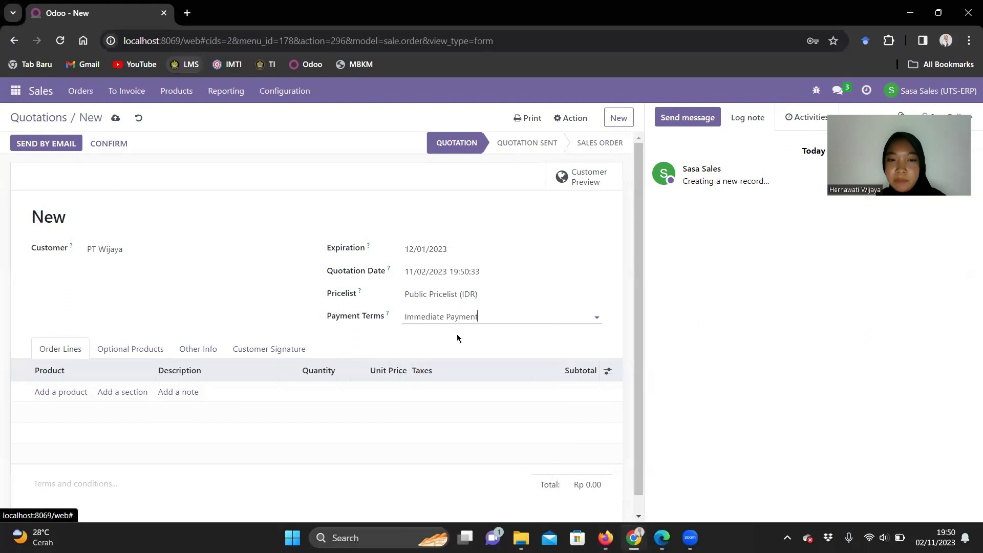
# - Add an order line for 4 units of [FG_001] Mobil Mainan Tipe Tinggi, and discard the new quotation
pyautogui.click(70, 396)
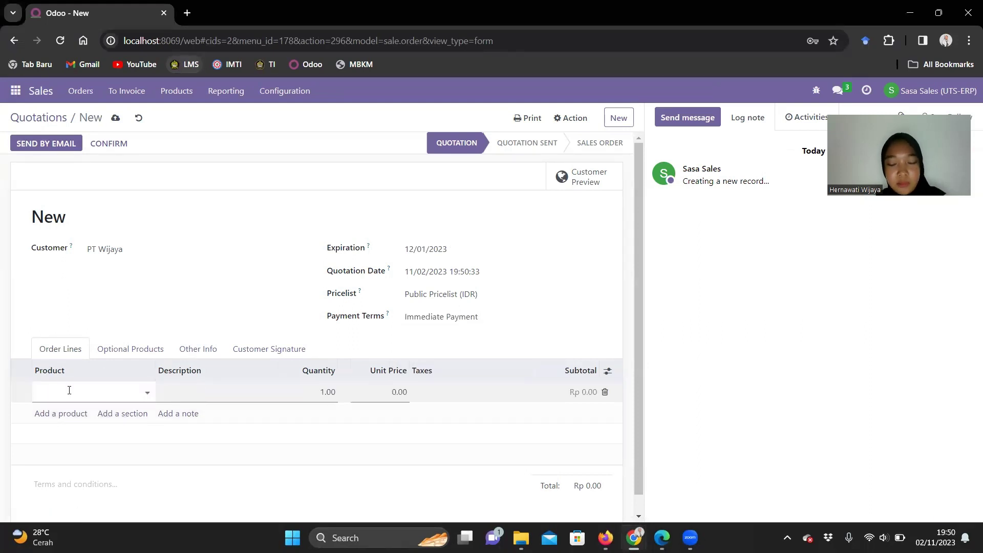
pyautogui.write('mobil')
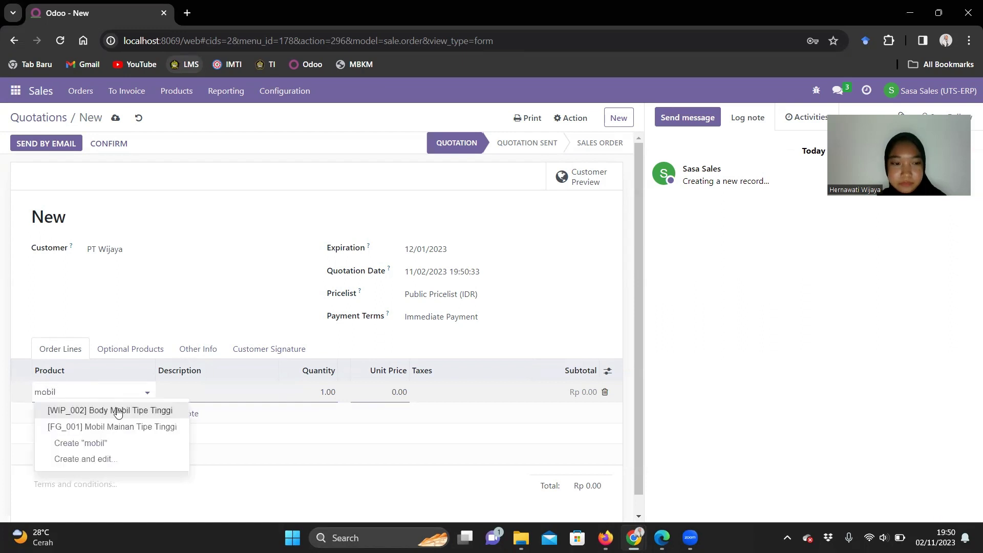
pyautogui.click(144, 426)
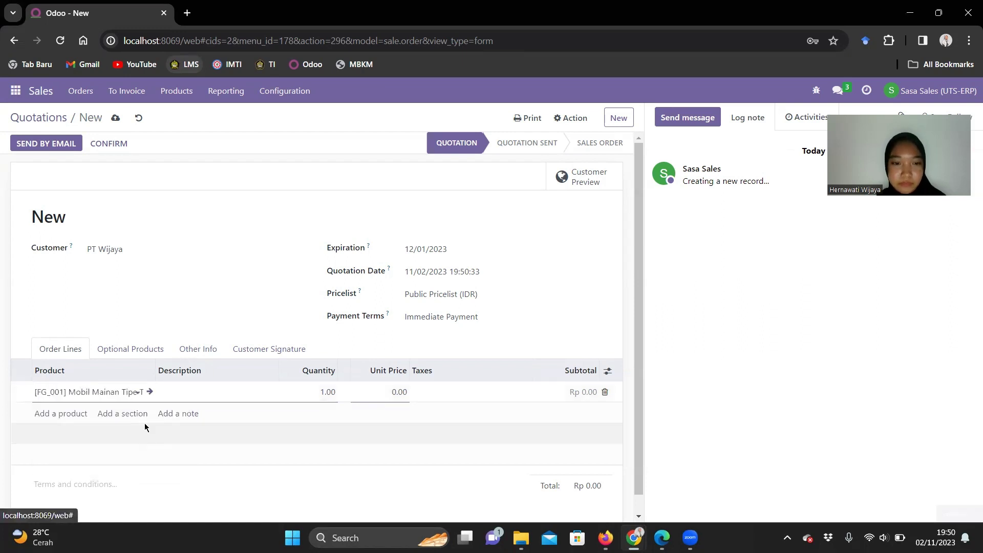
pyautogui.click(315, 392)
pyautogui.write('4')
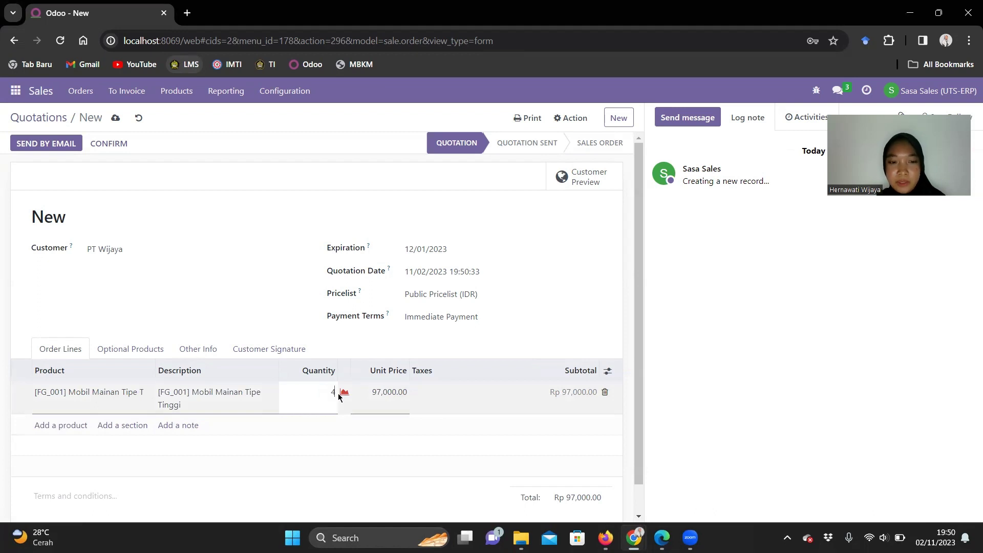
pyautogui.click(246, 315)
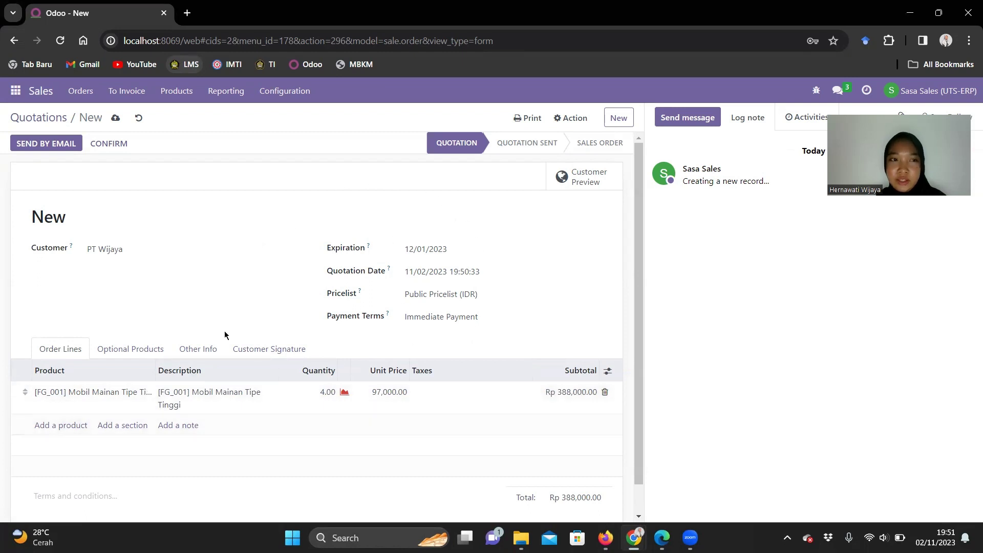
pyautogui.click(137, 119)
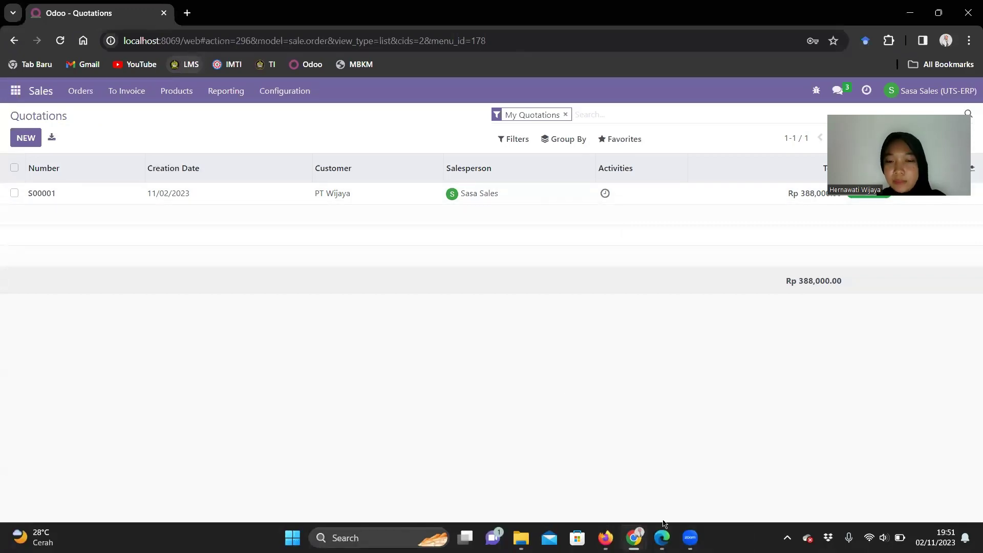
# - Switch to the manufacturing user's Odoo session in Edge and open the unfiltered manufacturing order for [FG_001] Mobil Mainan Tipe Tinggi
pyautogui.click(664, 537)
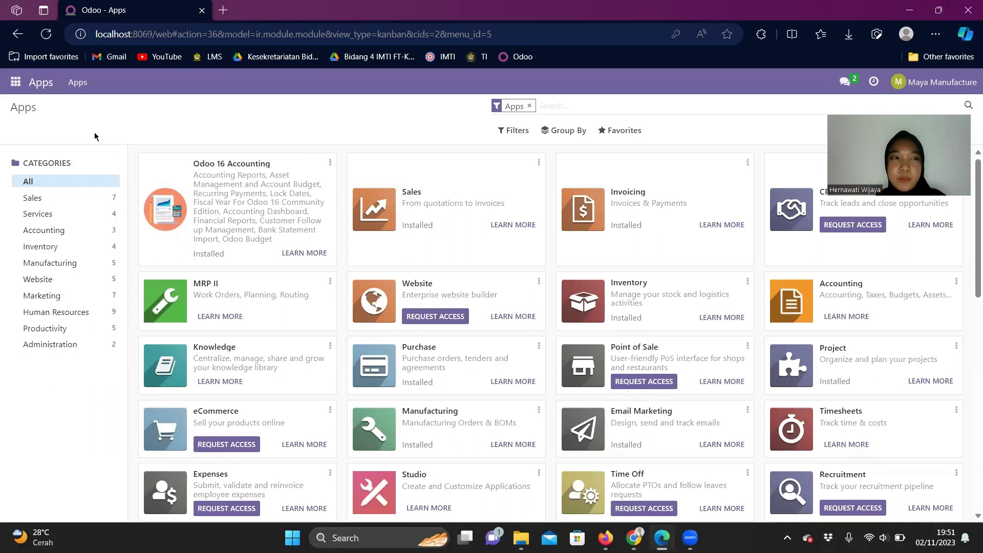
pyautogui.click(13, 84)
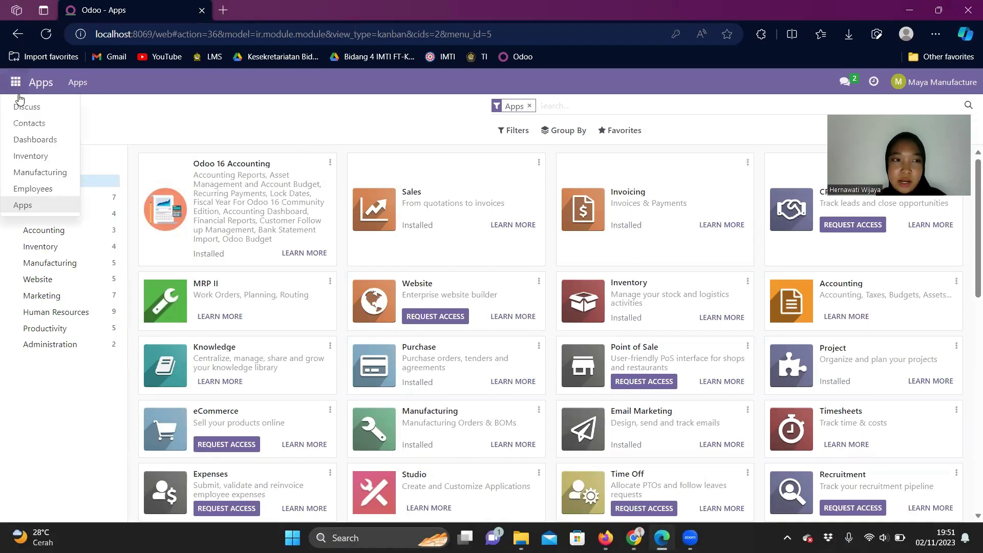
pyautogui.click(43, 173)
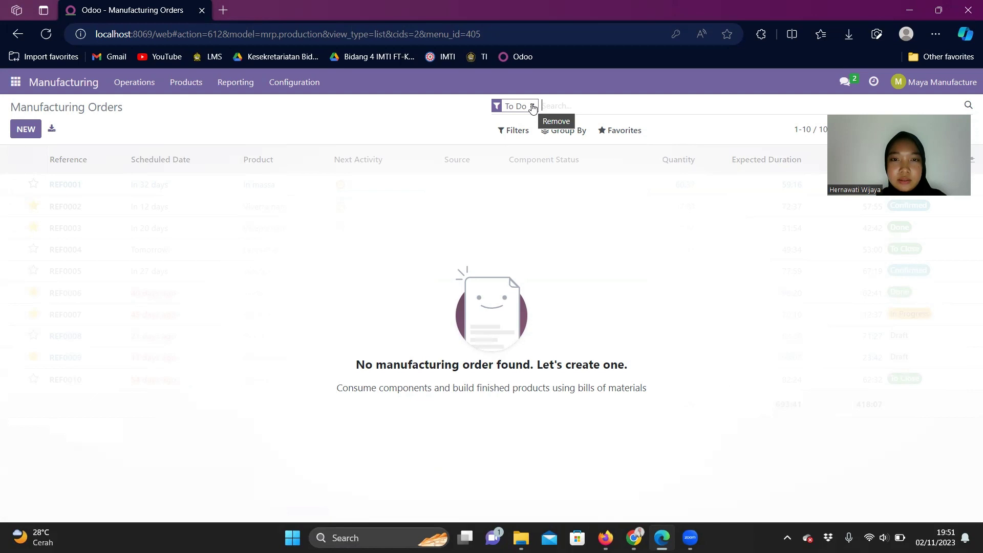
pyautogui.click(533, 107)
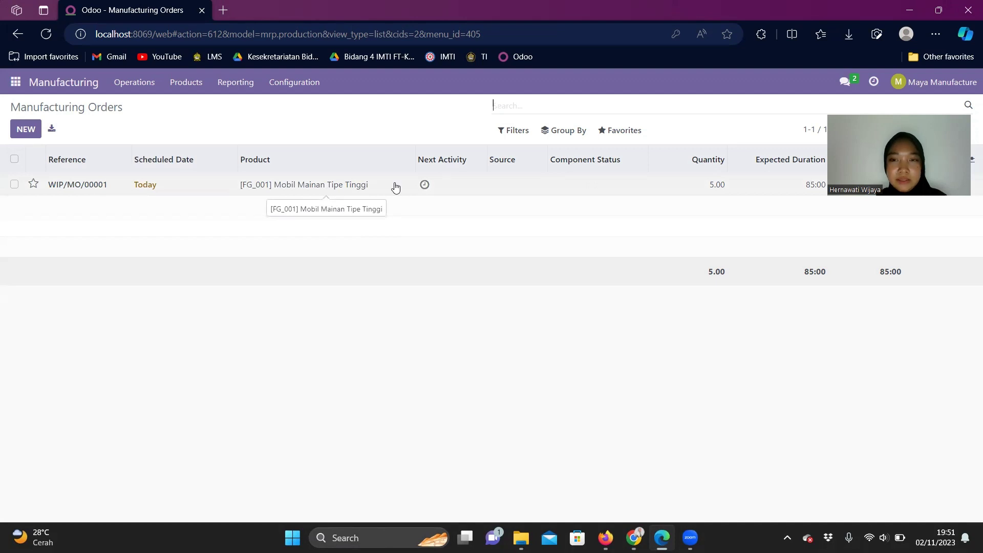
pyautogui.click(367, 189)
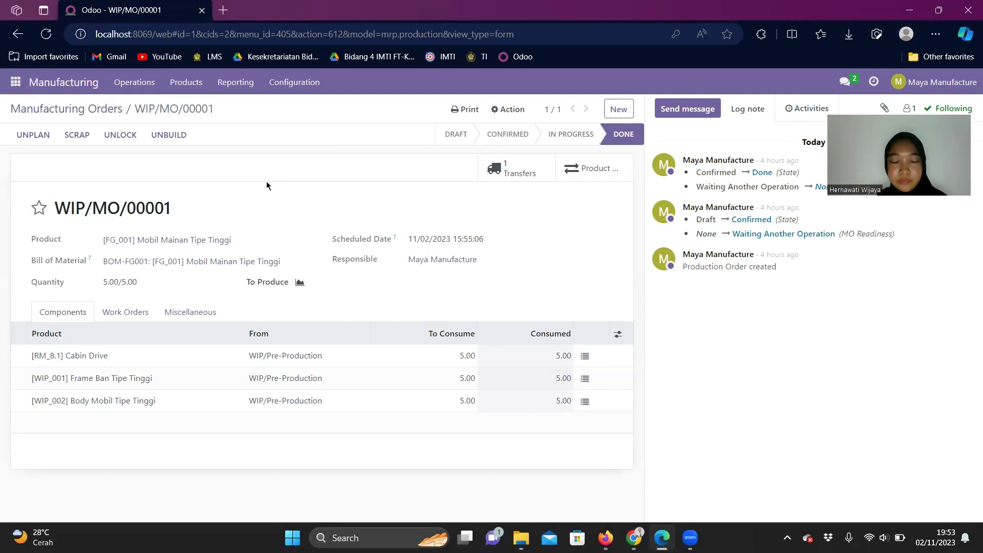
# - Open the work orders list without its default status filter and examine the work order for [FG_001] Mobil Mainan Tipe Tinggi
pyautogui.click(133, 84)
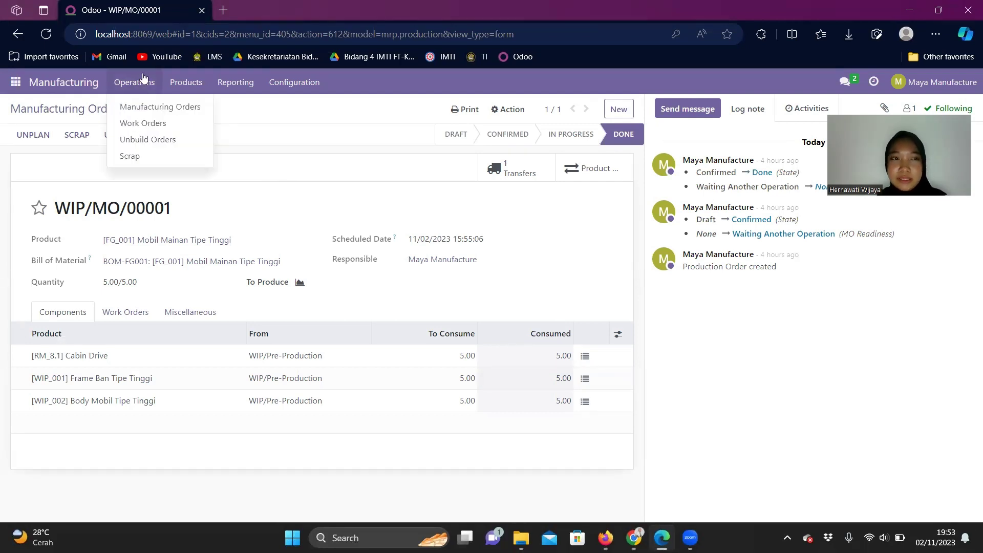
pyautogui.click(158, 124)
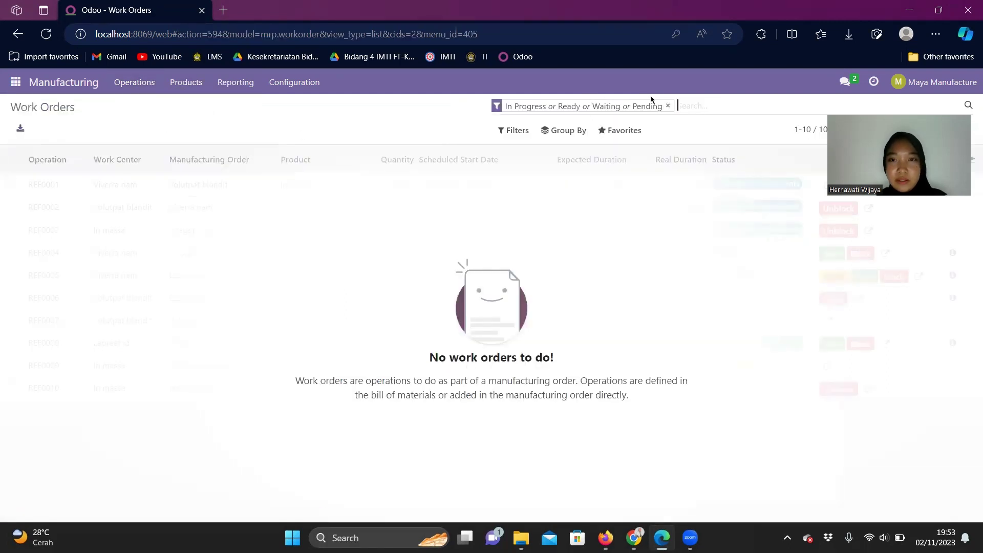
pyautogui.click(668, 106)
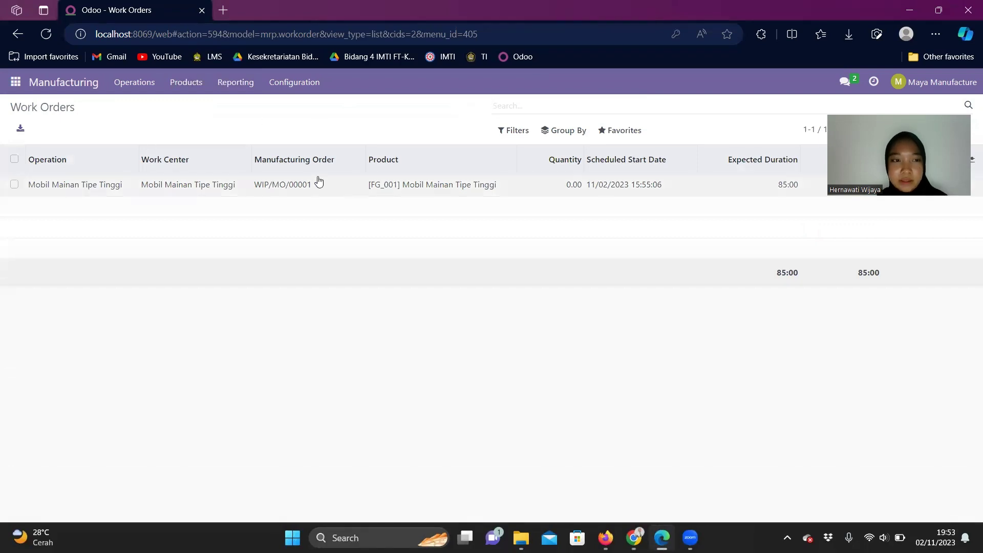
pyautogui.click(297, 151)
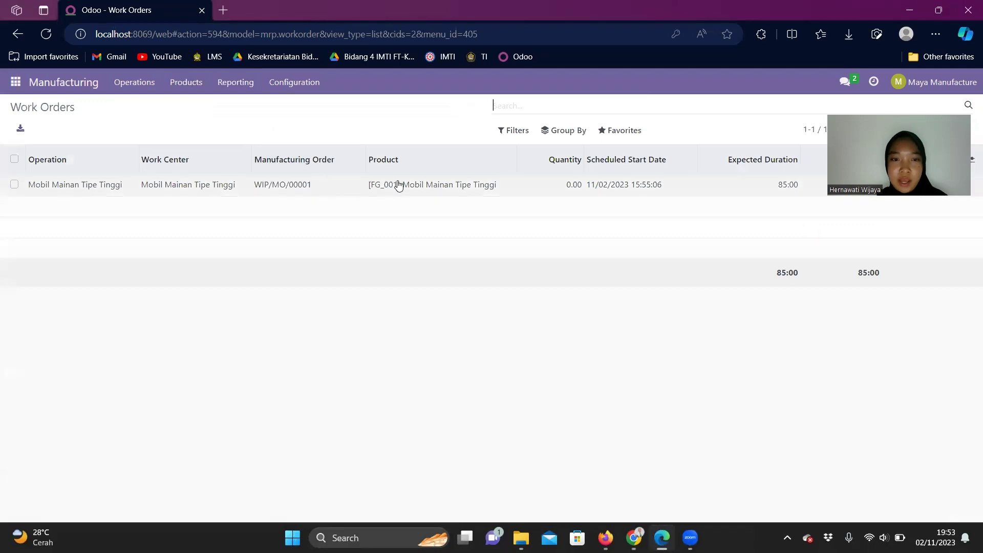
pyautogui.click(453, 187)
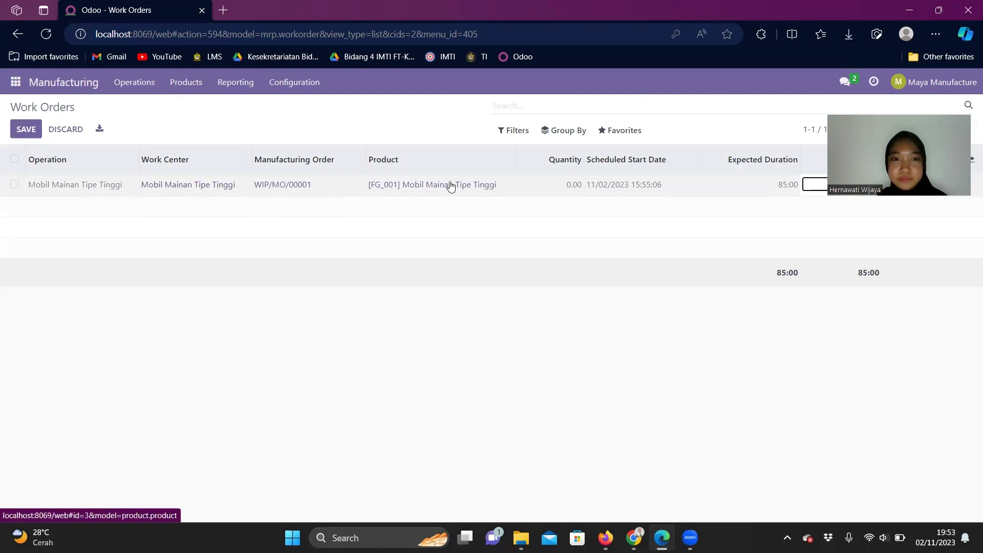
pyautogui.click(333, 121)
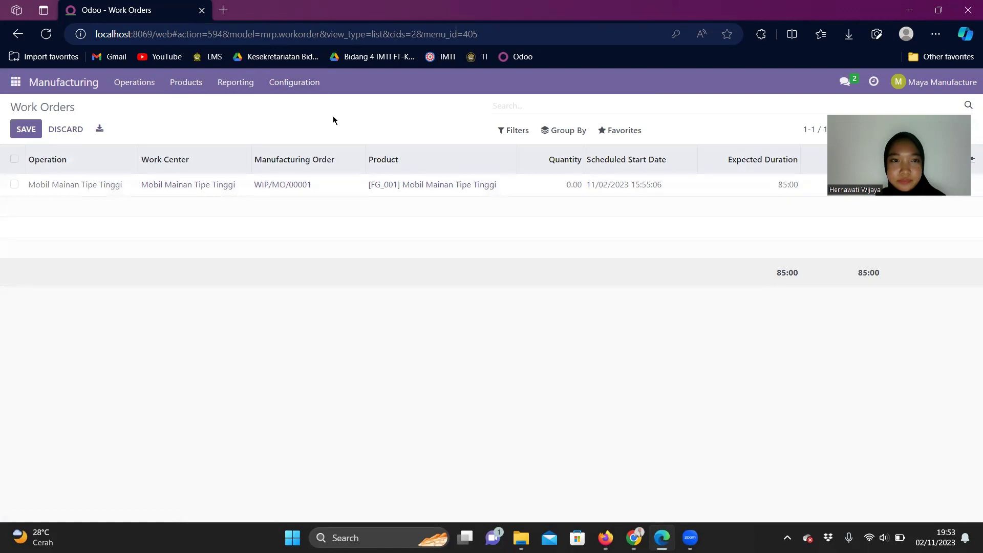
# - Open the product Mobil Mainan Tipe Tinggi in the Inventory app and view its on-hand quantity by location
pyautogui.click(16, 82)
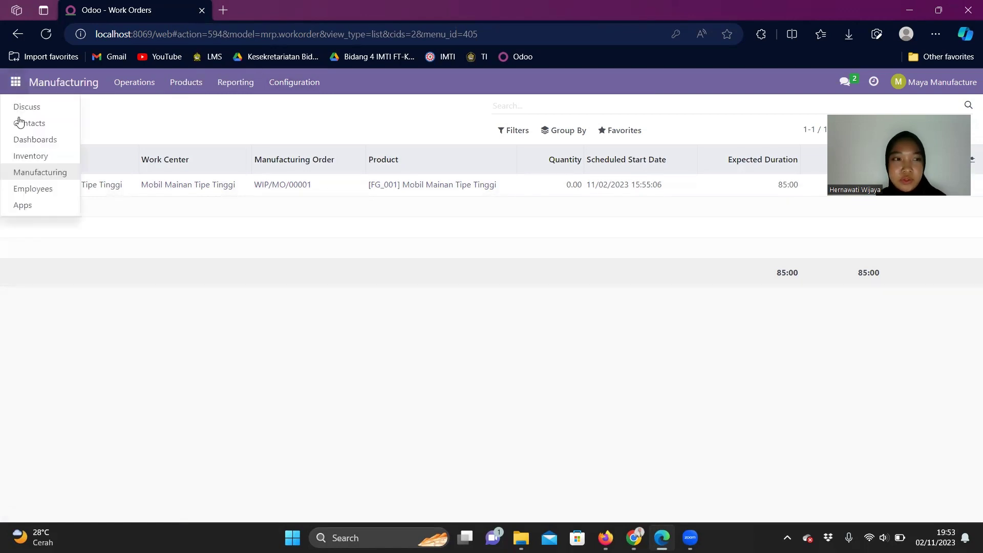
pyautogui.click(31, 156)
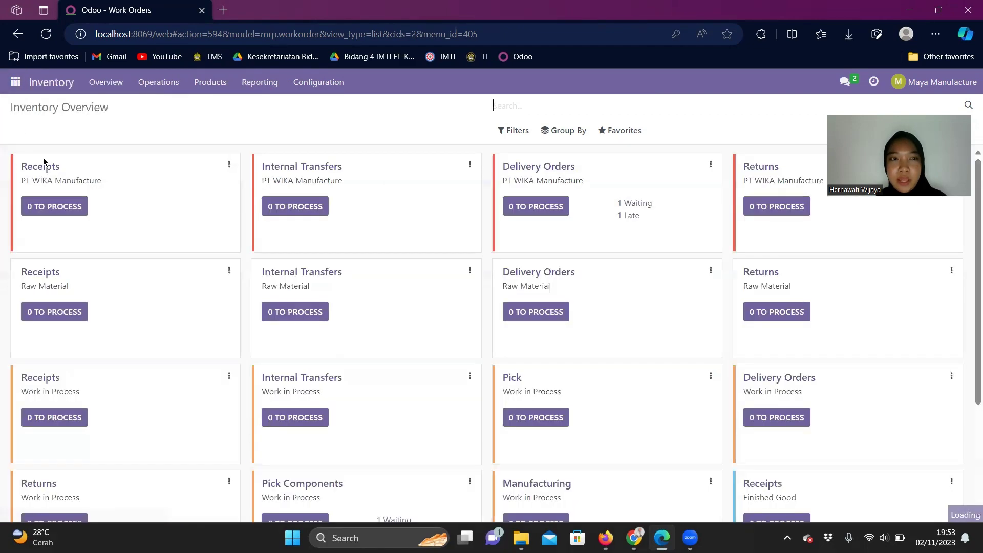
pyautogui.click(210, 83)
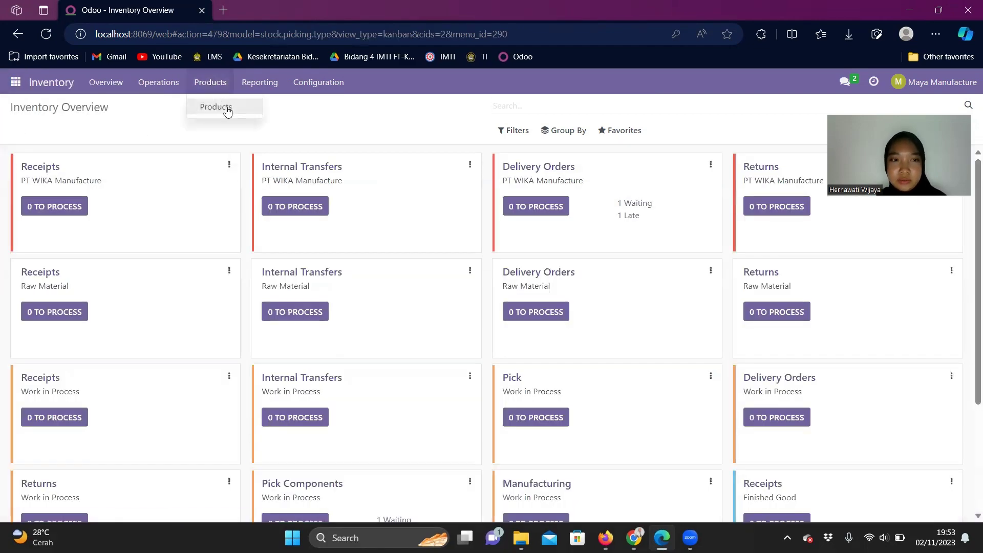
pyautogui.click(226, 108)
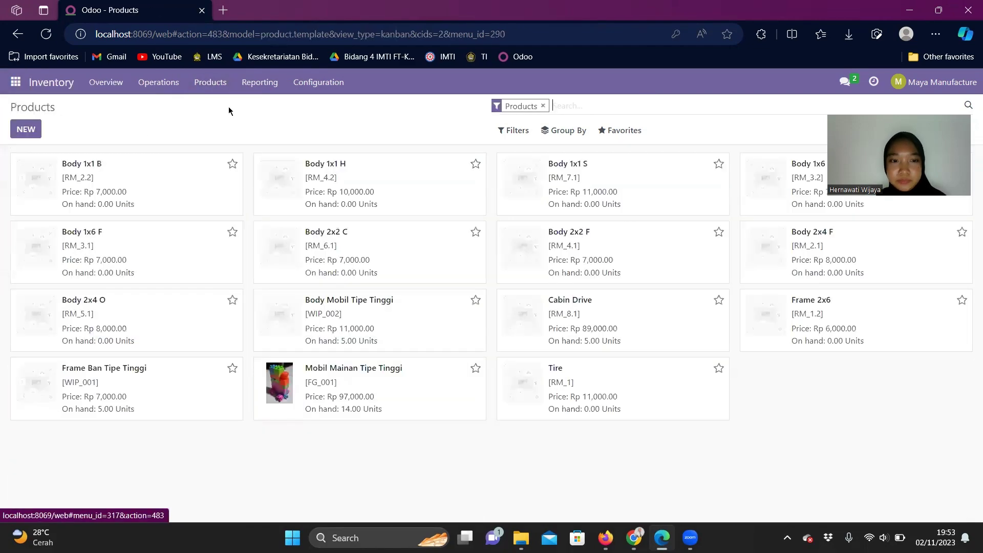
pyautogui.click(396, 389)
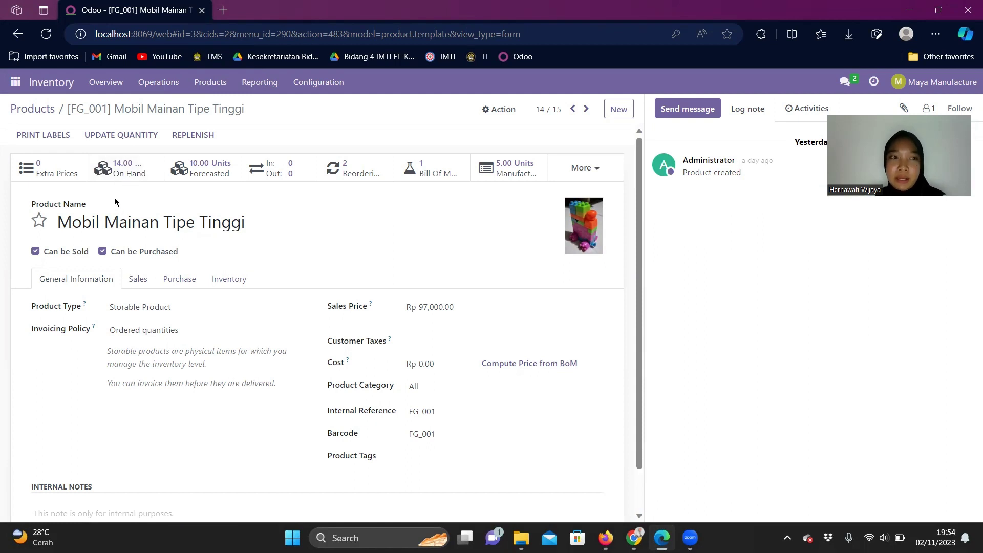
pyautogui.click(131, 169)
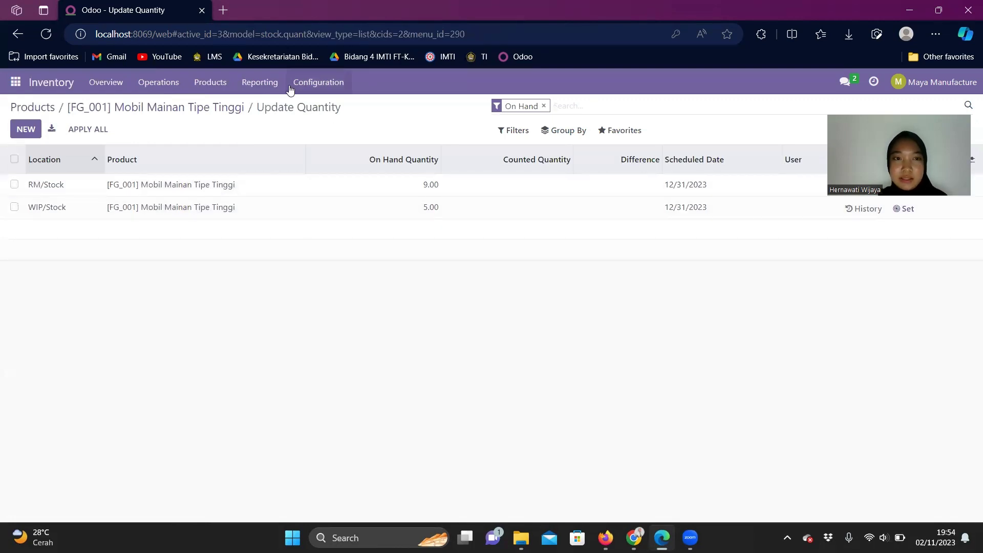
# - Return to the product list, reopen Mobil Mainan Tipe Tinggi, and view the graph of its manufactured quantity
pyautogui.click(106, 82)
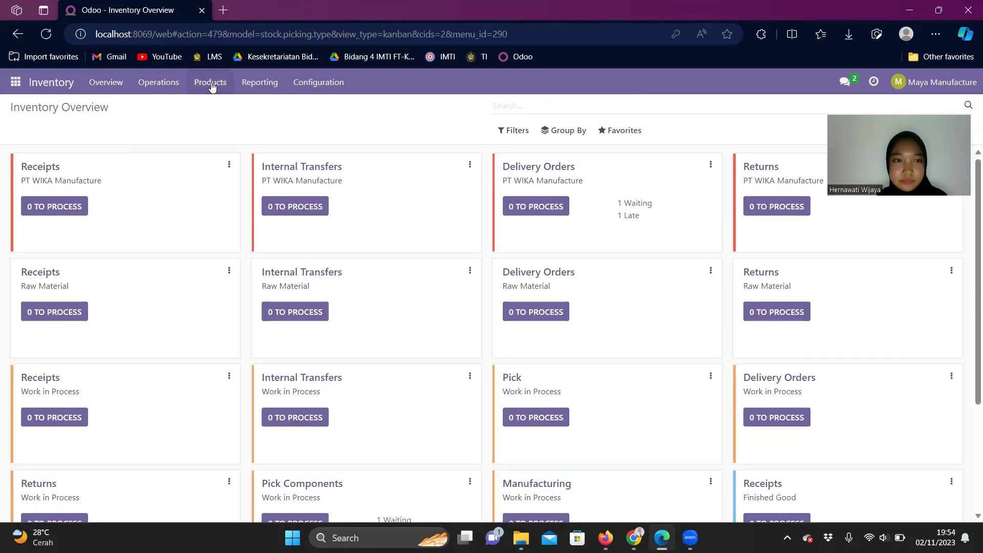
pyautogui.click(210, 82)
pyautogui.click(221, 112)
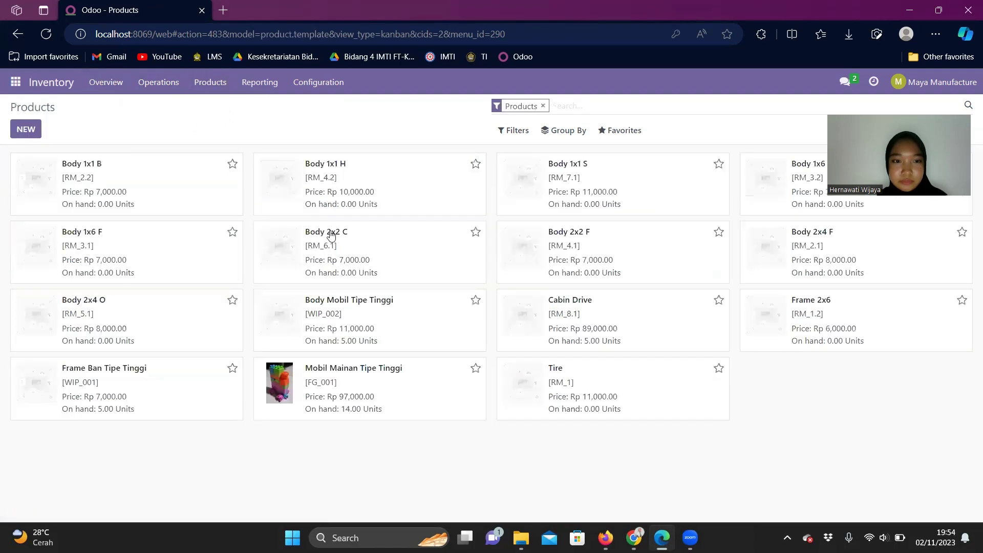
pyautogui.click(383, 408)
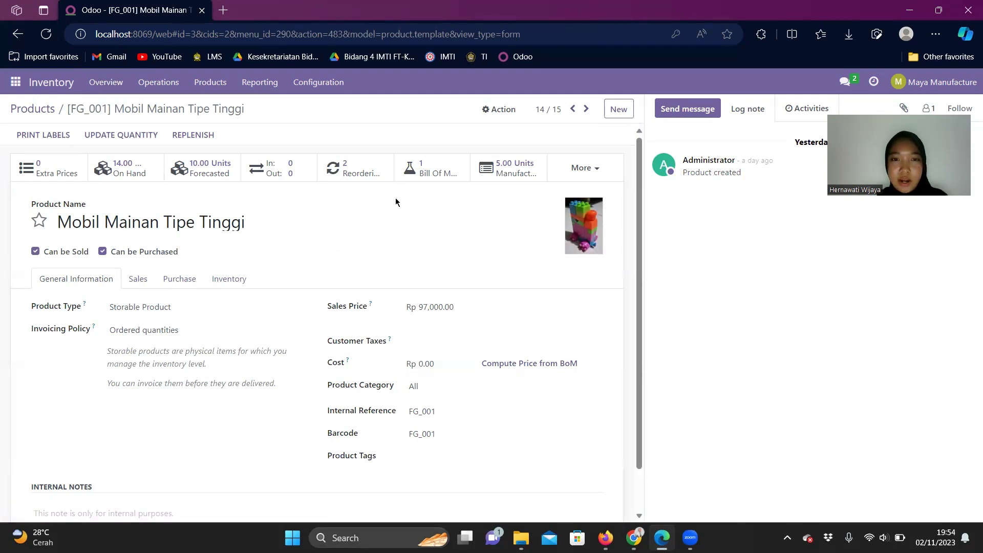
pyautogui.click(508, 172)
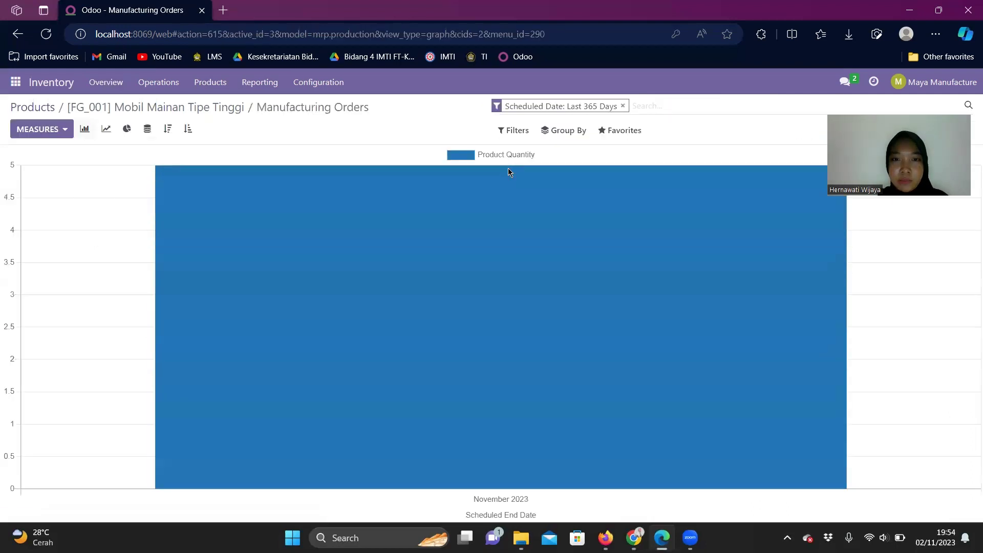
pyautogui.moveTo(471, 289)
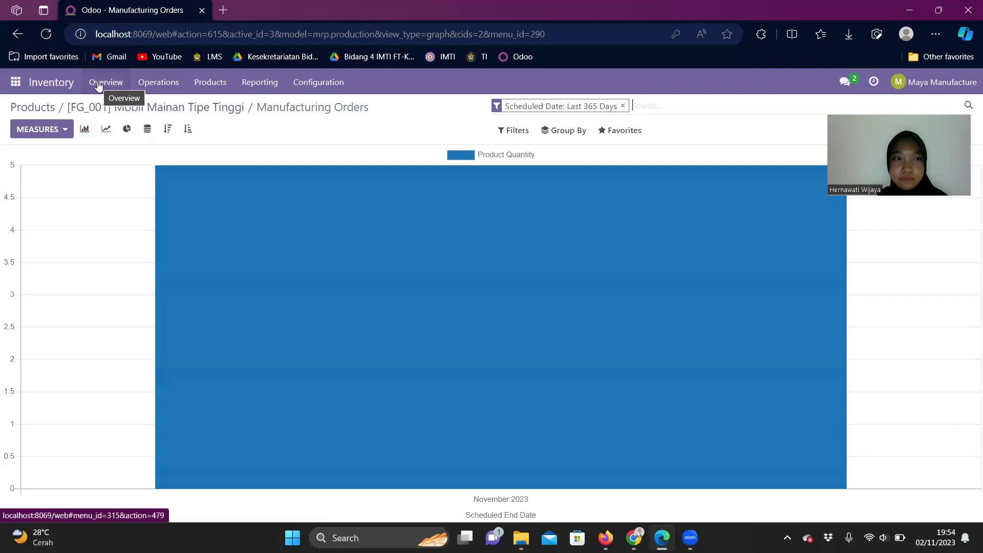
# - Open the Apps catalogue from the manufacturing user's session
pyautogui.click(23, 83)
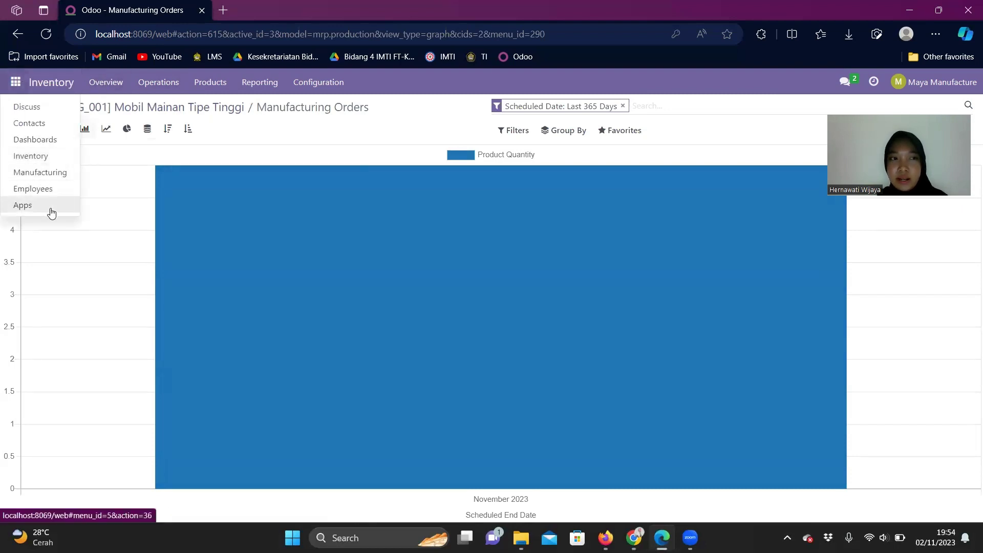
pyautogui.click(51, 212)
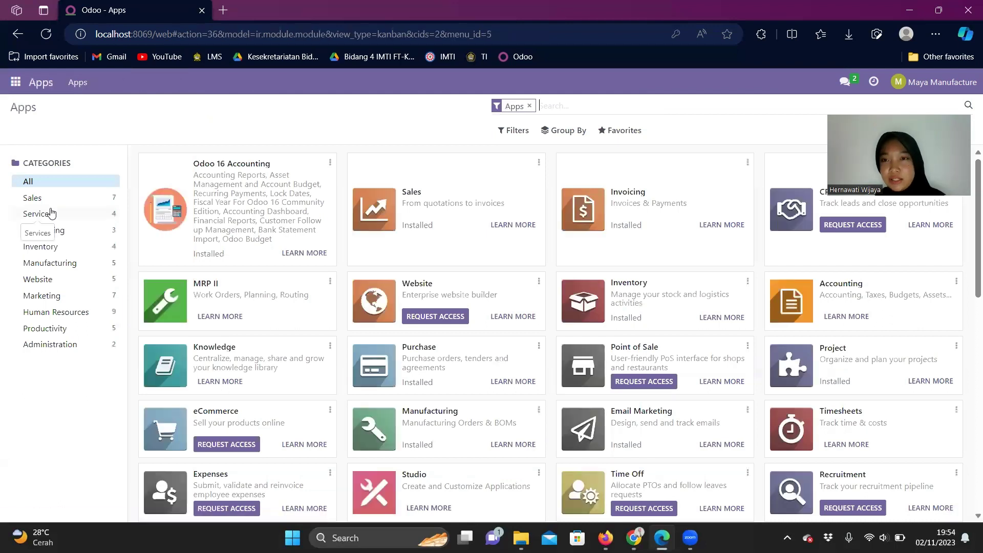